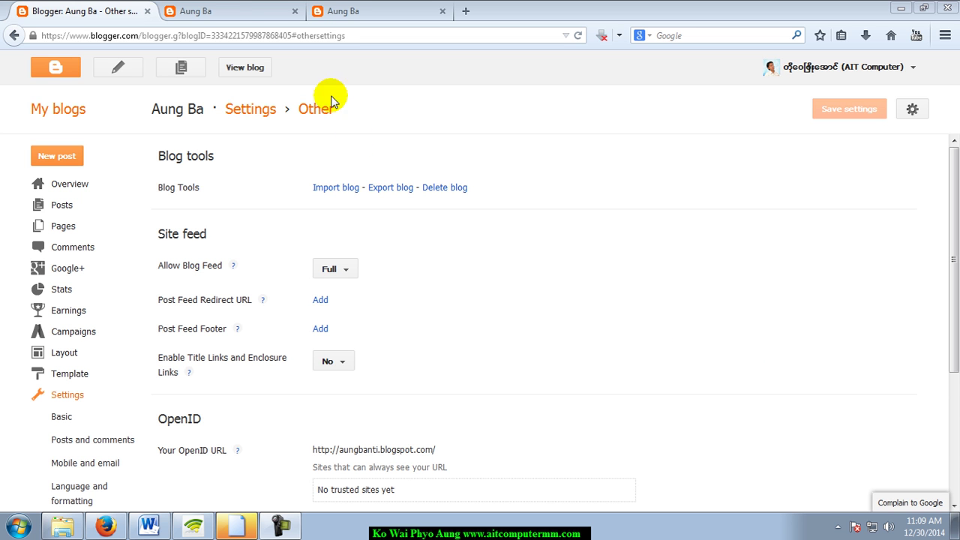
- Check the published blog and author profile, then open the Blogger profile in a new tab
click(227, 17)
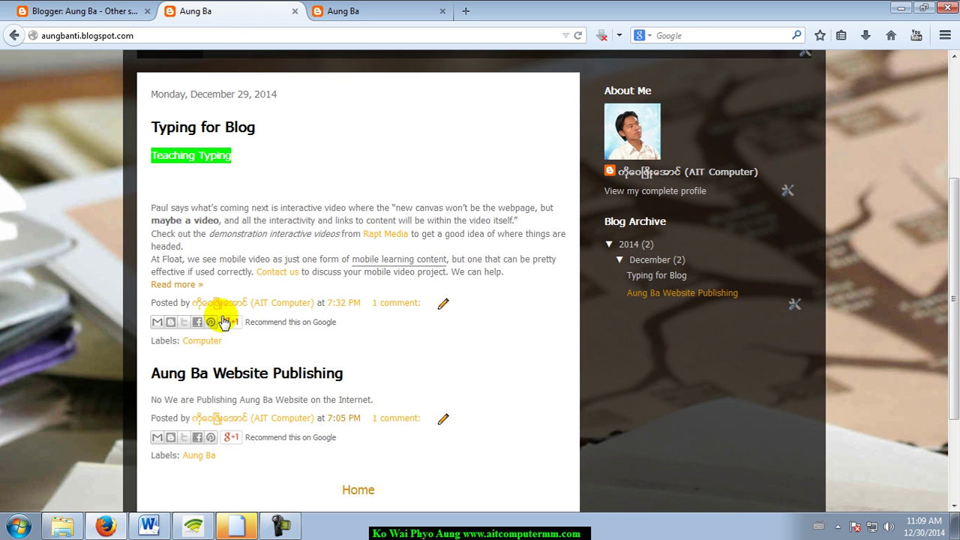
click(291, 302)
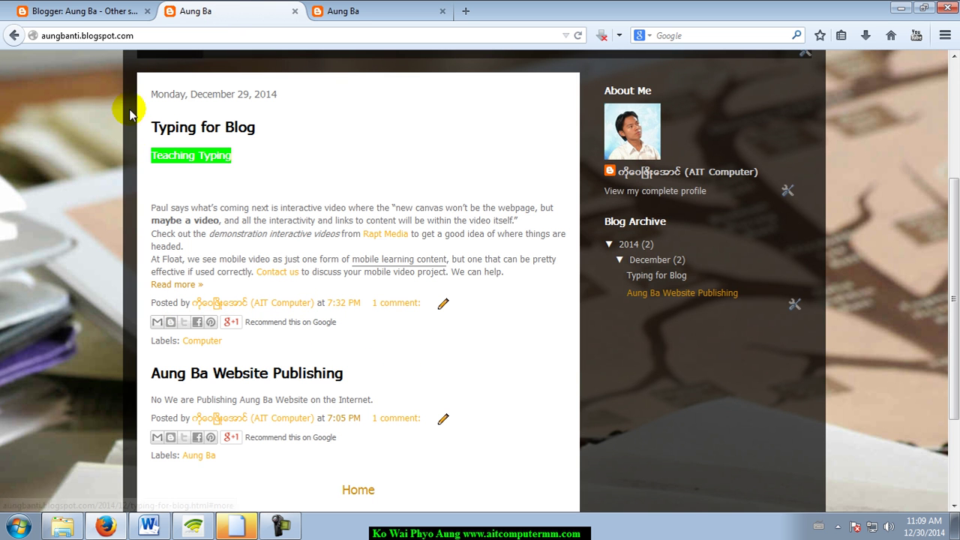
click(120, 11)
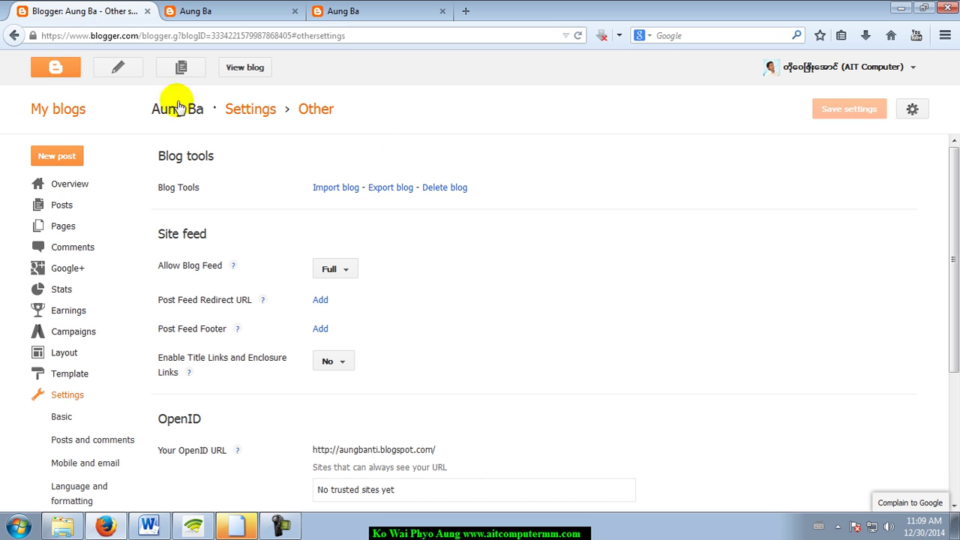
click(915, 68)
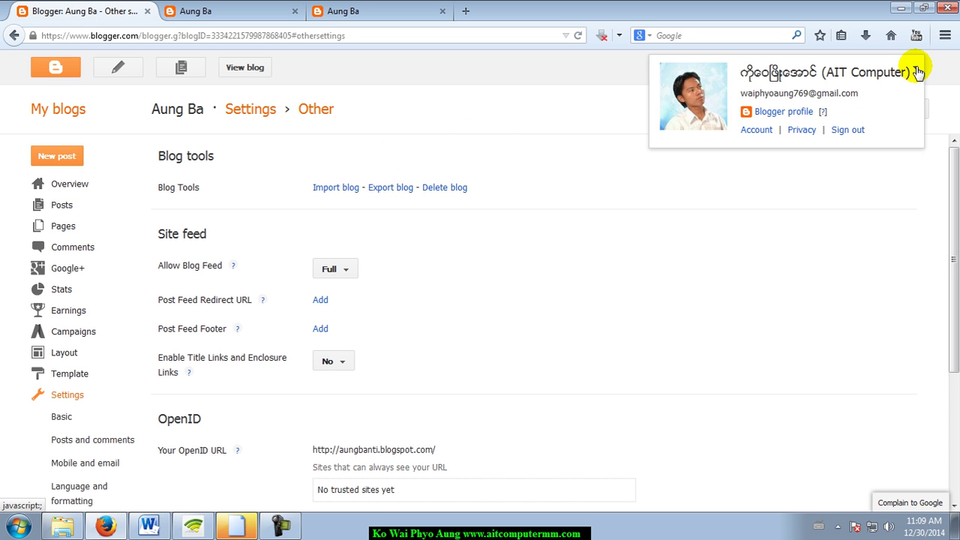
click(773, 112)
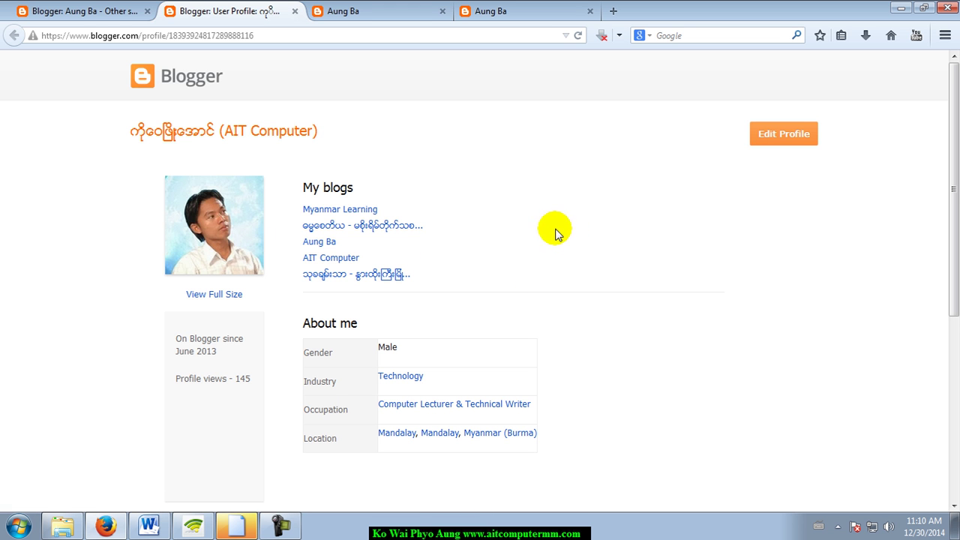
- Open Edit Profile and review the display name, homepage URL and remaining fields down to Save Profile
click(780, 144)
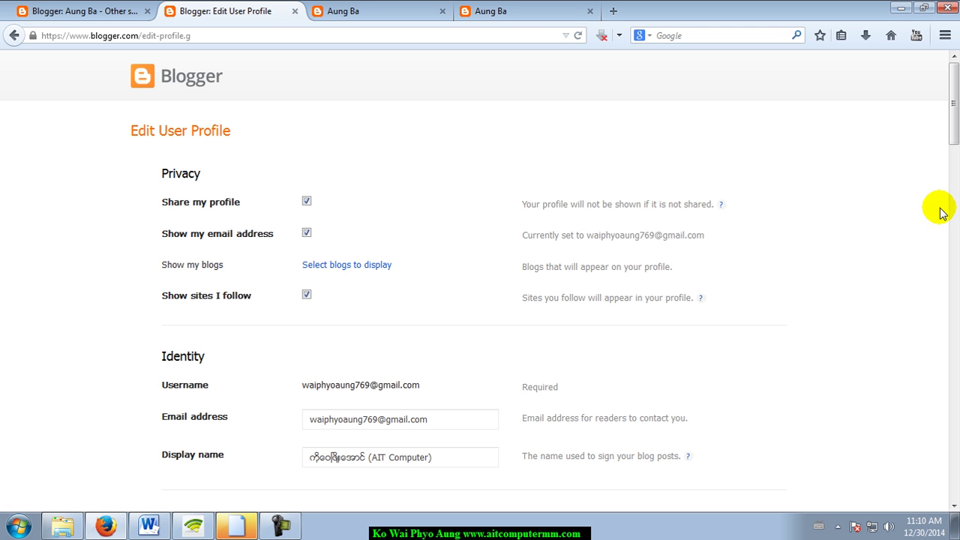
drag(952, 139, 955, 188)
click(349, 165)
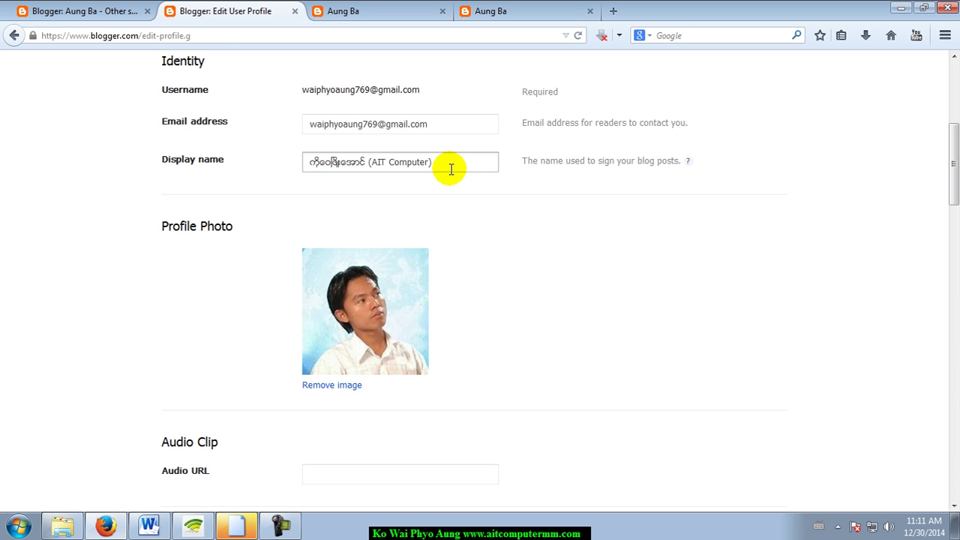
drag(954, 188, 943, 256)
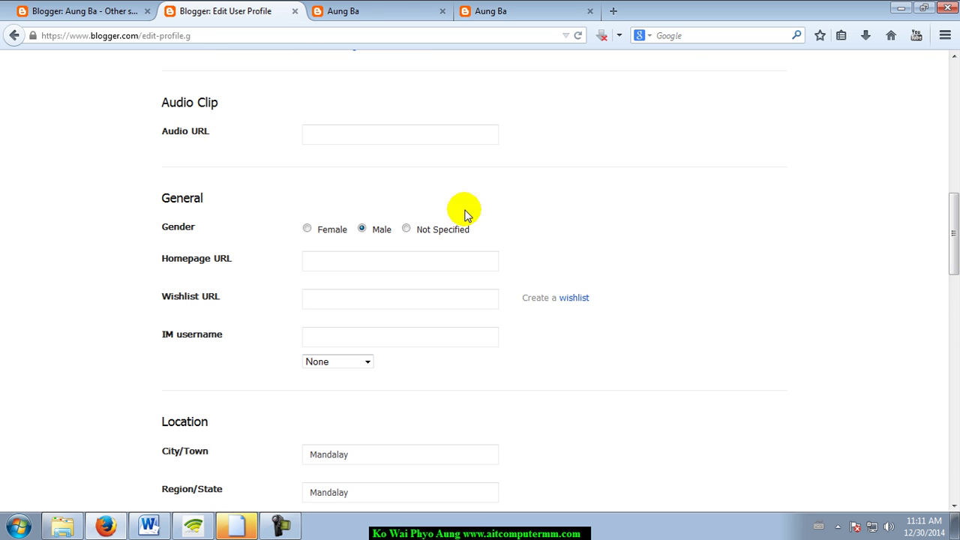
click(279, 258)
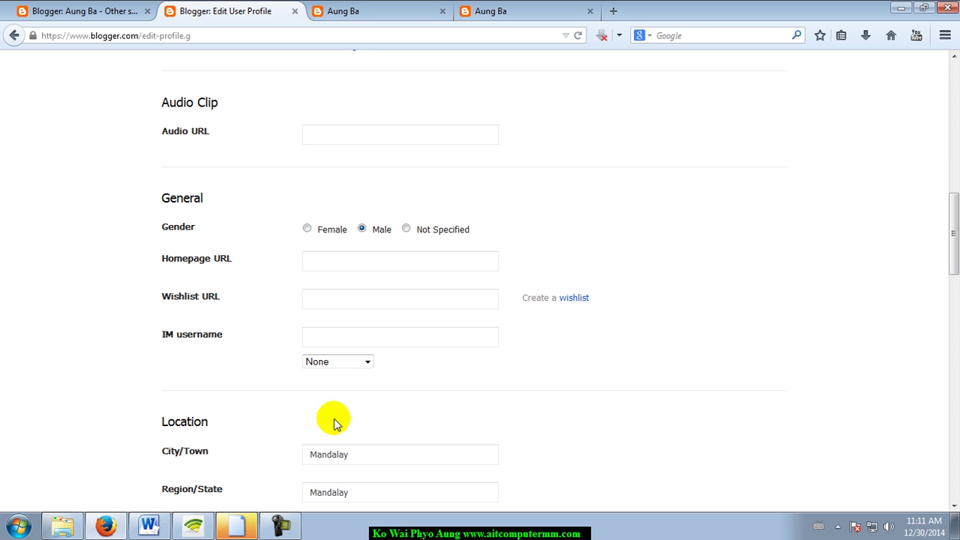
drag(953, 210, 954, 447)
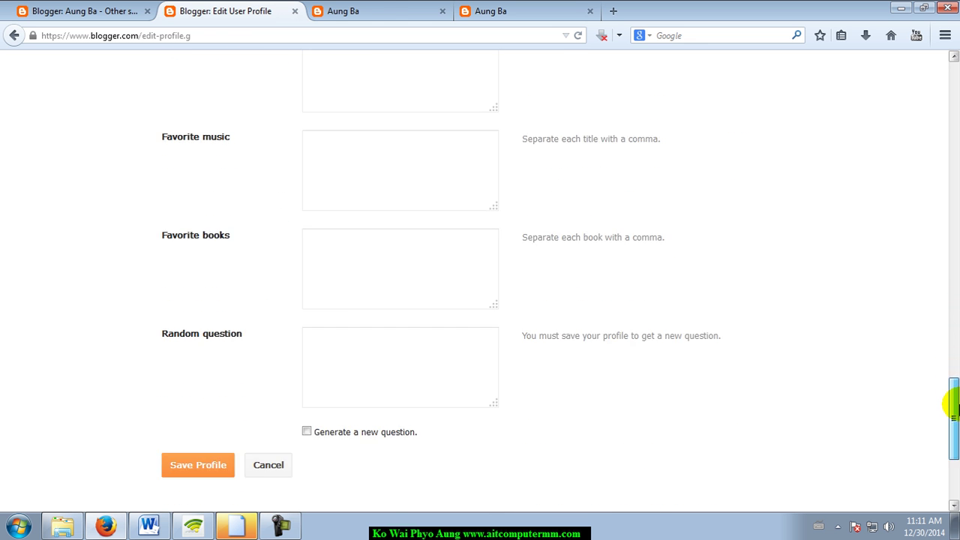
drag(952, 442, 953, 447)
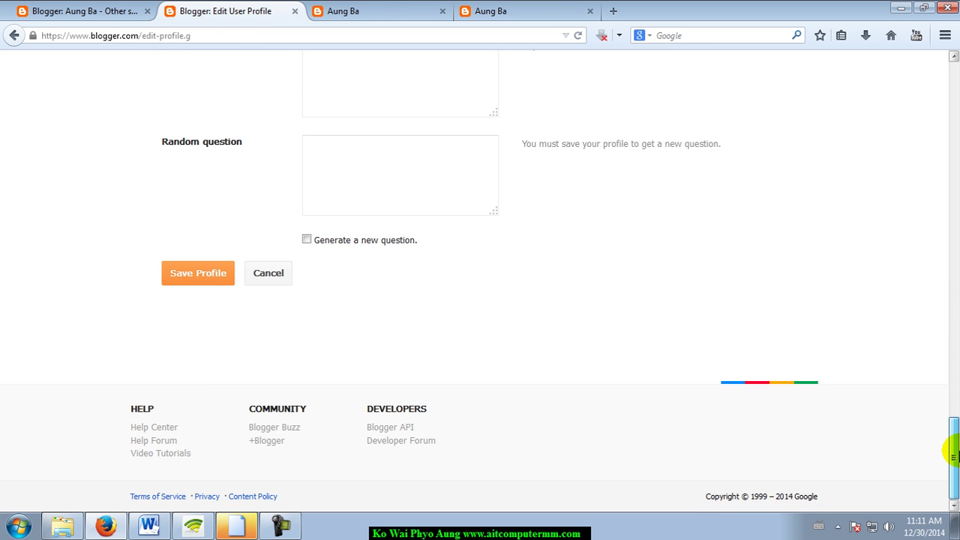
click(195, 283)
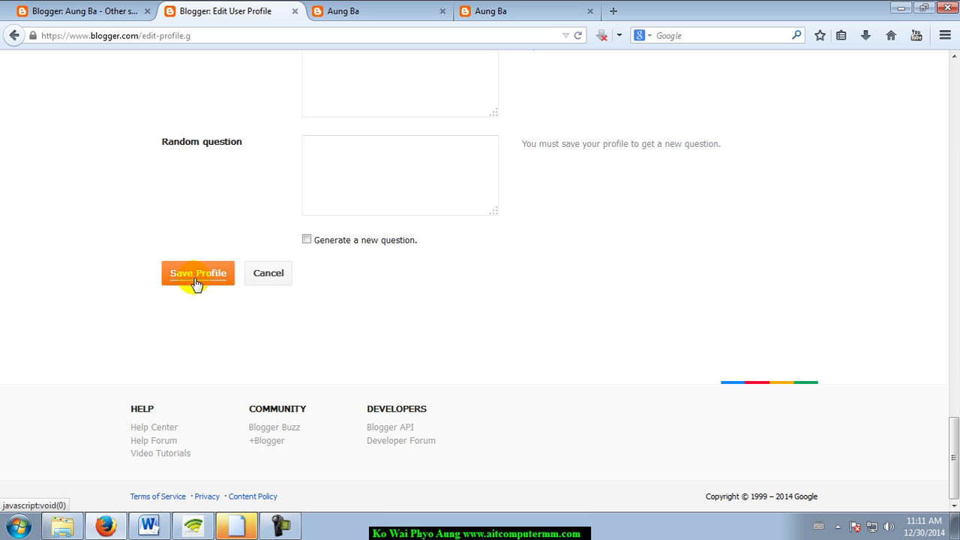
- Glance at the published blog, then return to the form and save the edited profile
click(354, 16)
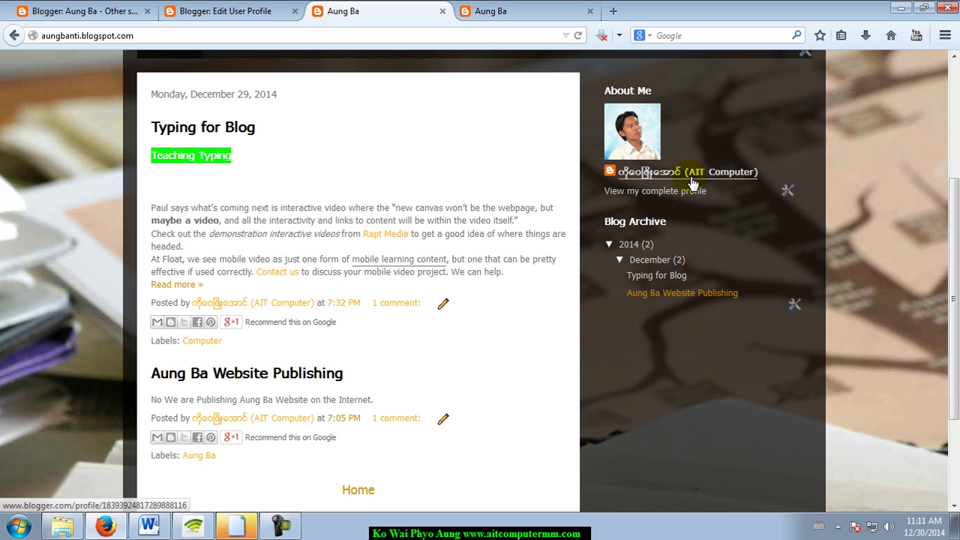
click(213, 11)
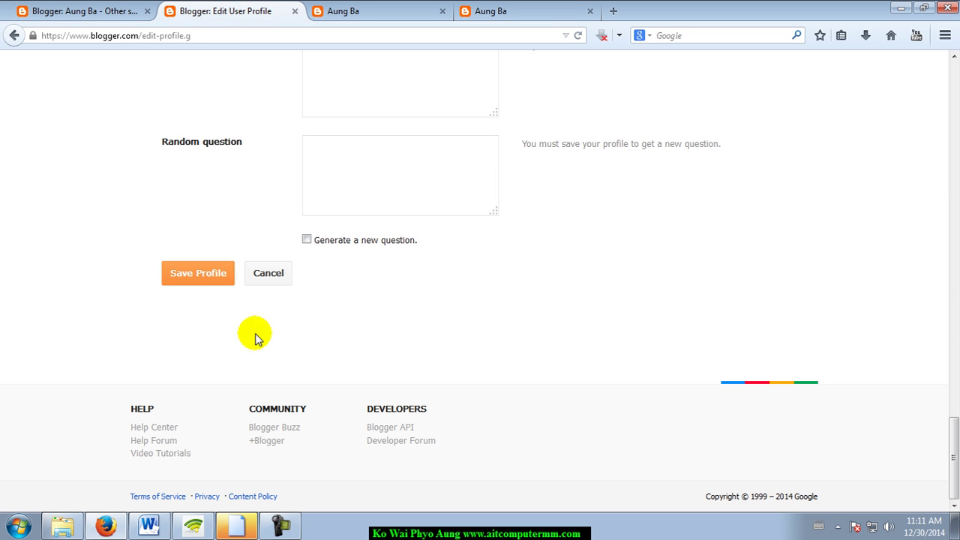
click(193, 276)
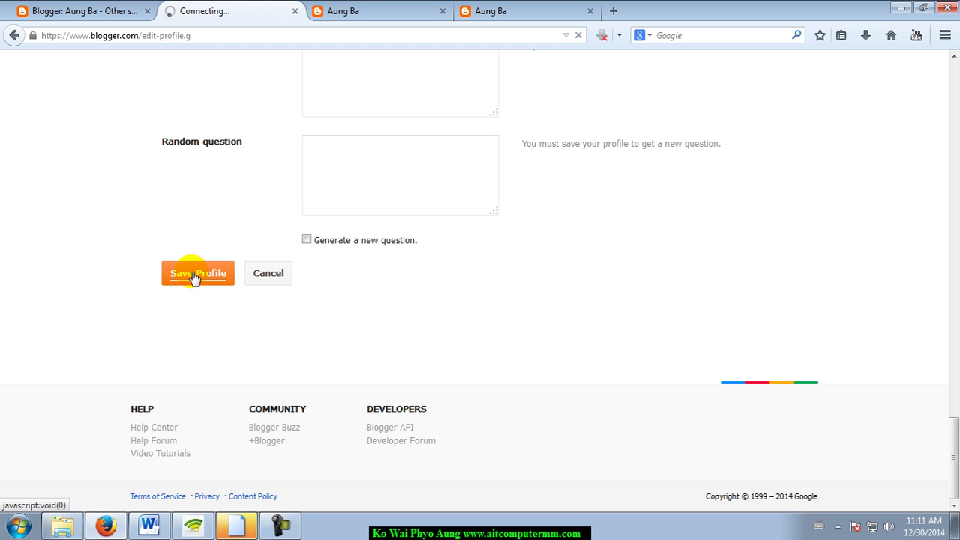
- Dismiss the IP address conflict warning, view the updated public profile, and return to the blog
click(238, 528)
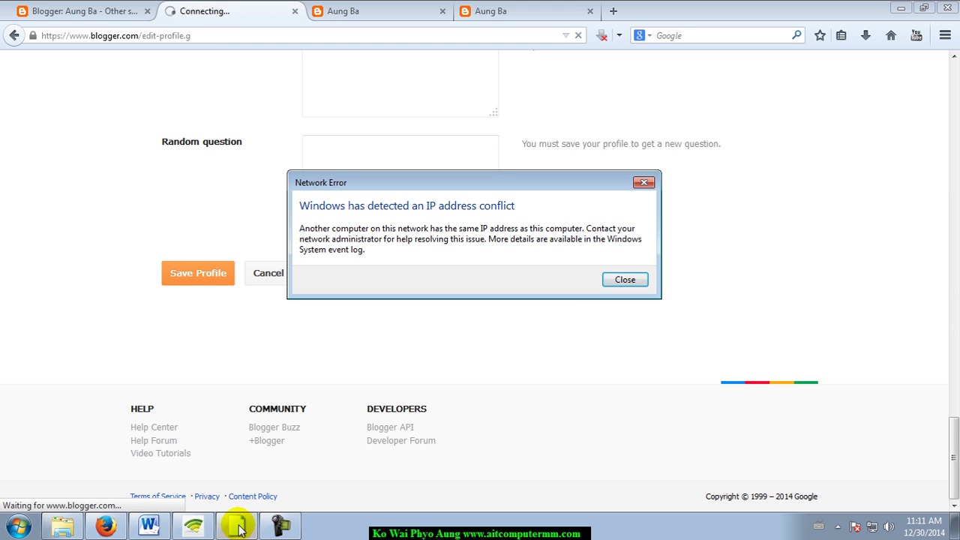
click(644, 183)
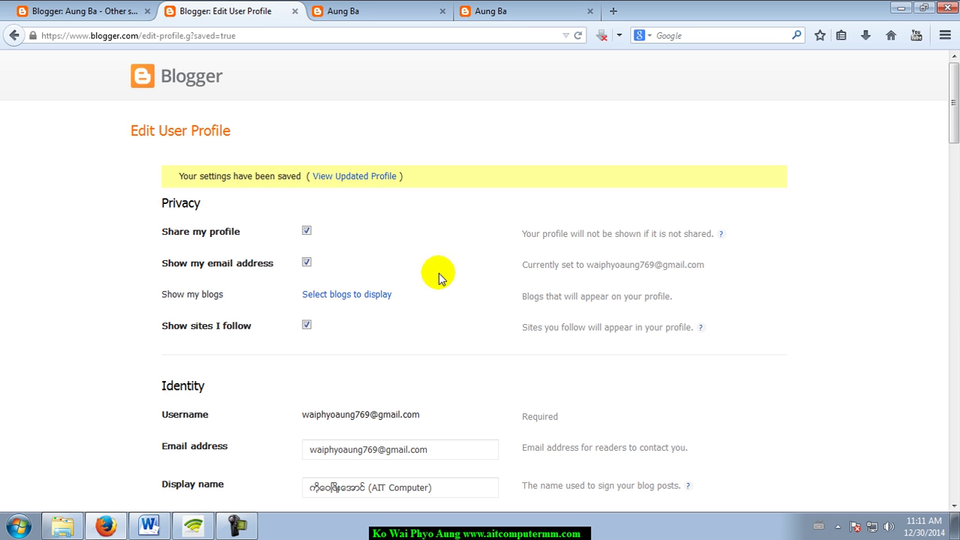
click(351, 177)
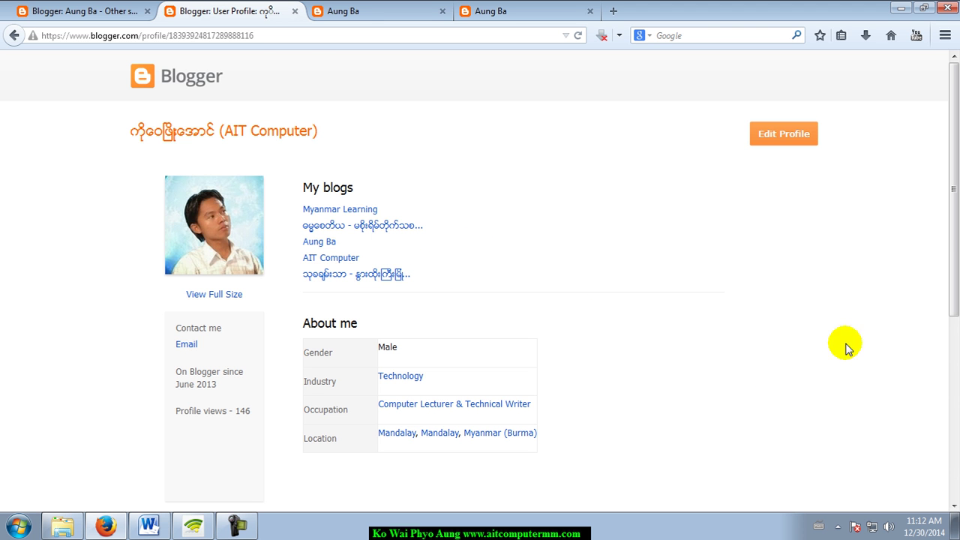
mouse_move(956, 225)
mouse_down()
mouse_move(955, 418)
mouse_move(956, 214)
mouse_up()
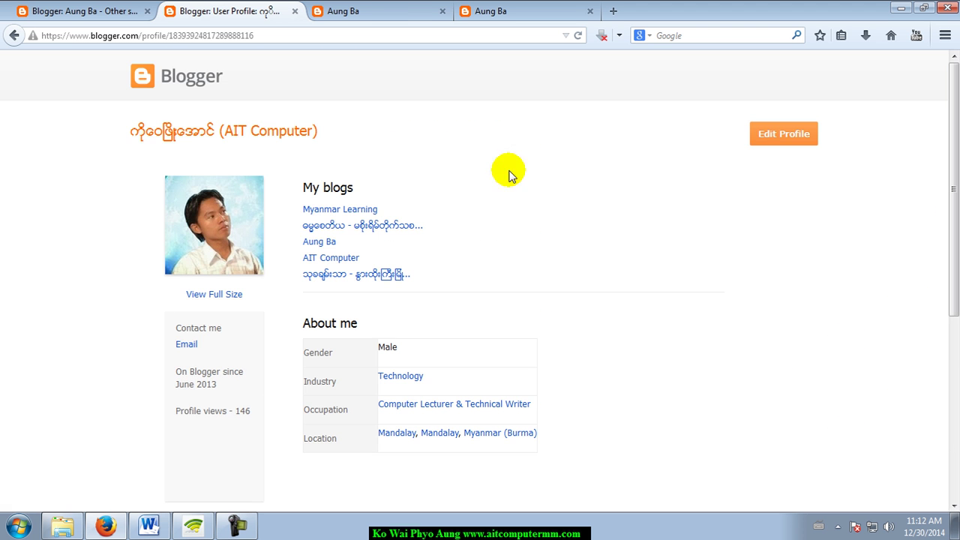
click(344, 13)
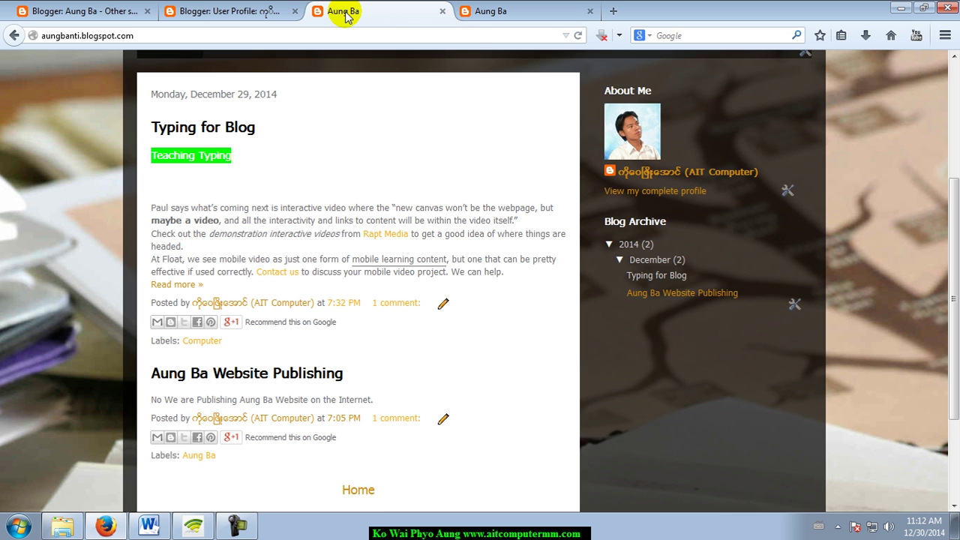
- Reload the blog and open the complete profile from the About Me section
right_click(346, 15)
click(379, 23)
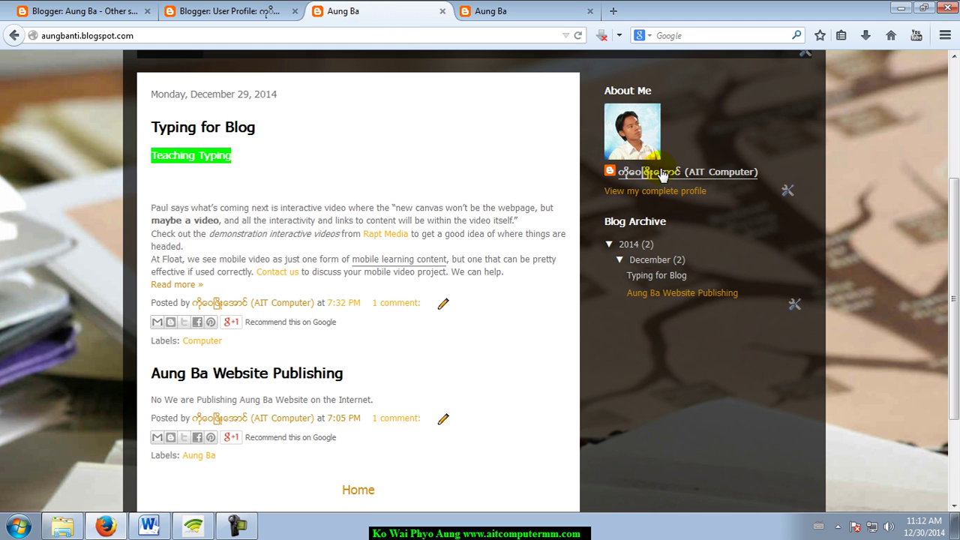
click(634, 180)
click(646, 194)
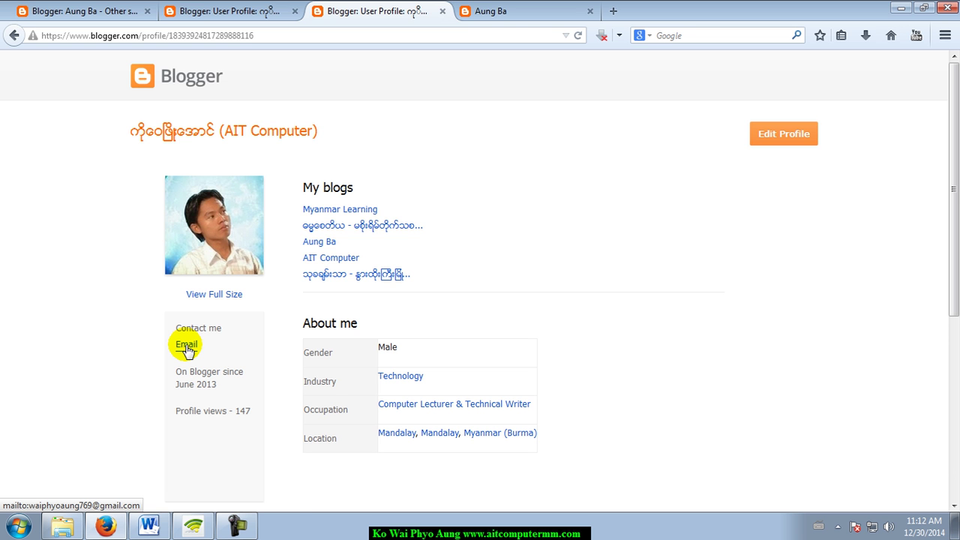
- Test the profile's Email contact link, then cancel and exit the Outlook 2010 Startup wizard
click(186, 345)
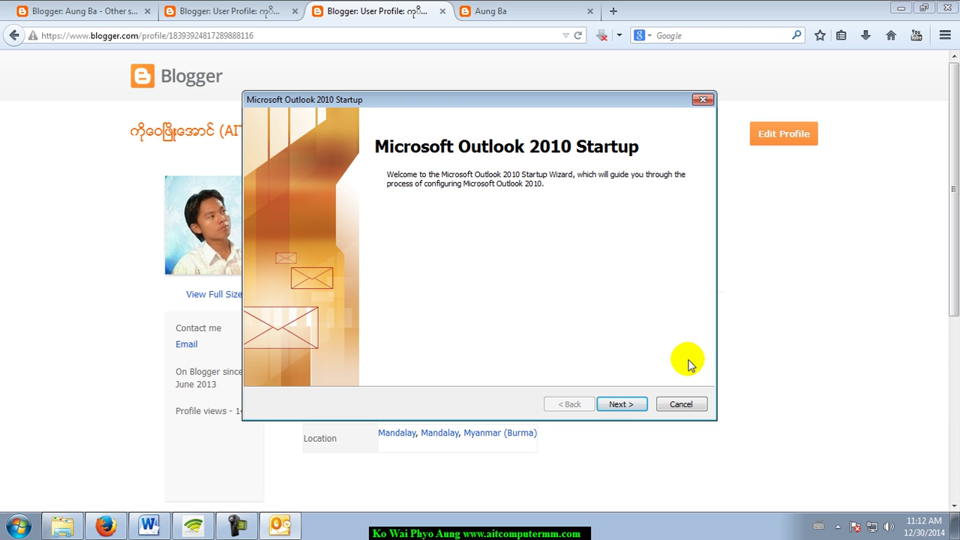
click(680, 404)
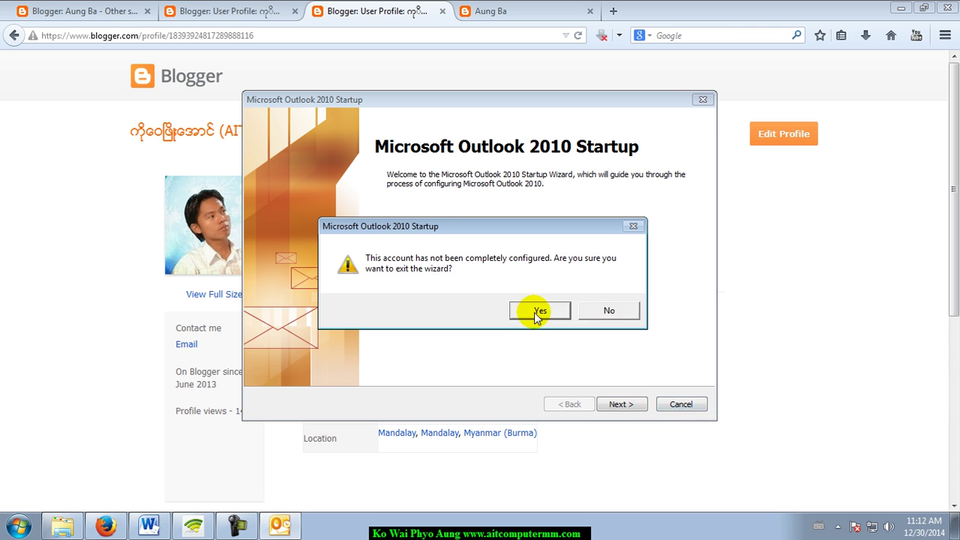
click(538, 311)
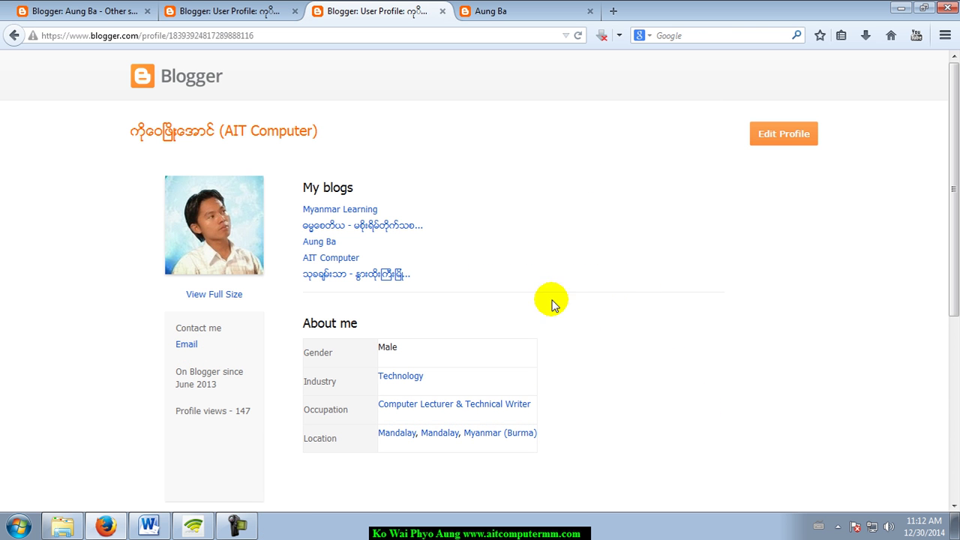
- Go back to the Aung Ba blog's Settings › Other page and scroll it
click(142, 11)
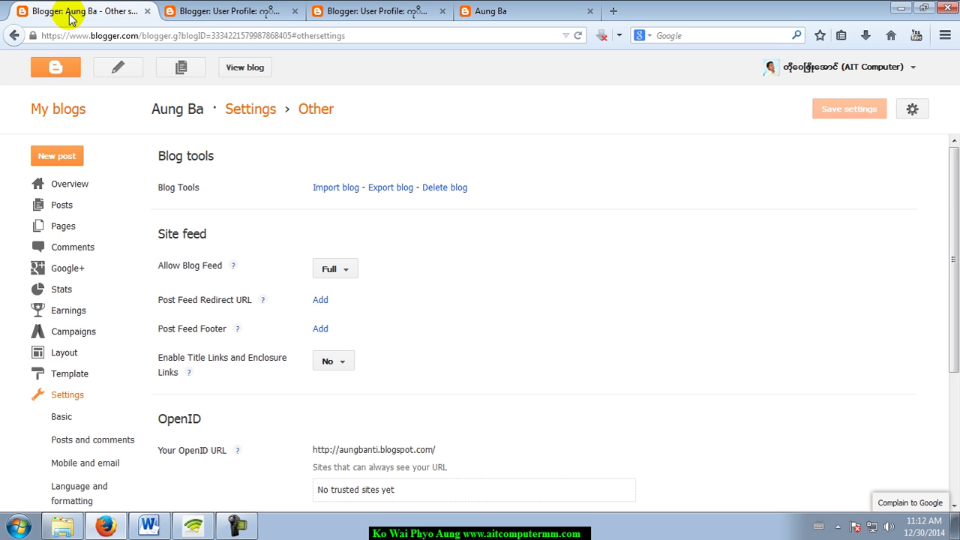
mouse_move(953, 218)
mouse_down()
mouse_move(956, 296)
mouse_move(951, 214)
mouse_up()
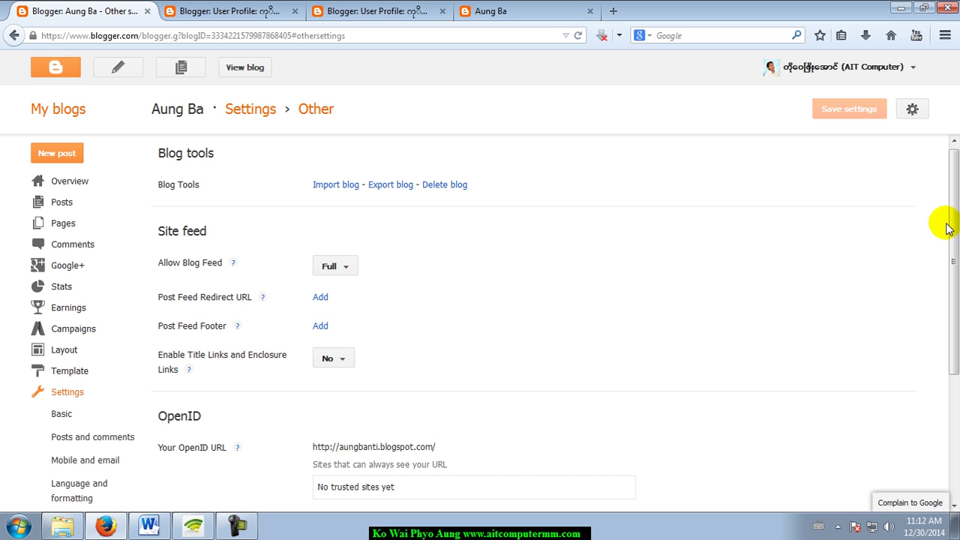